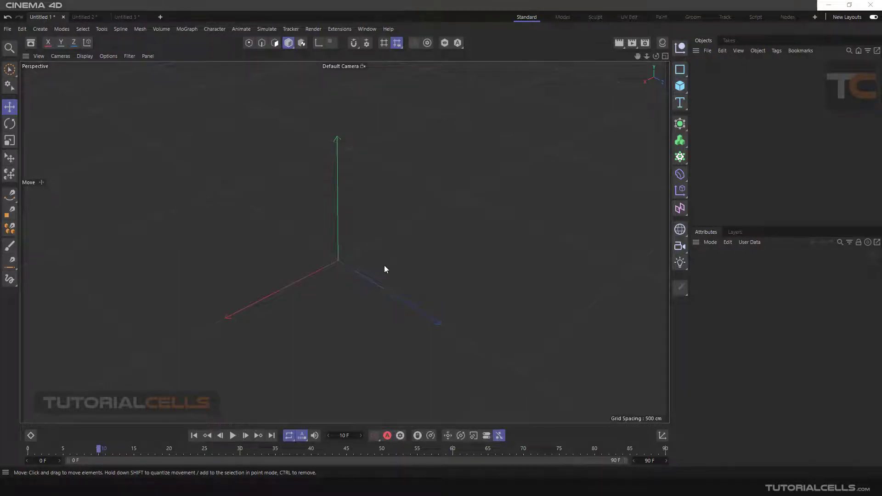
# Tilt the view to show the grid, add a cube and move it left, then add Cube.1 at the centre.
pyautogui.keyDown('alt'); pyautogui.moveTo(378, 264); pyautogui.dragTo(382, 239); pyautogui.keyUp('alt')
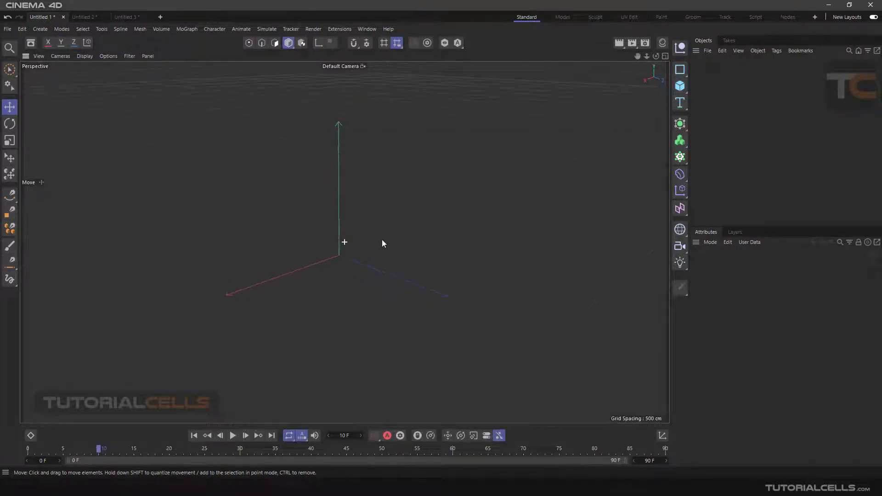
pyautogui.click(677, 91)
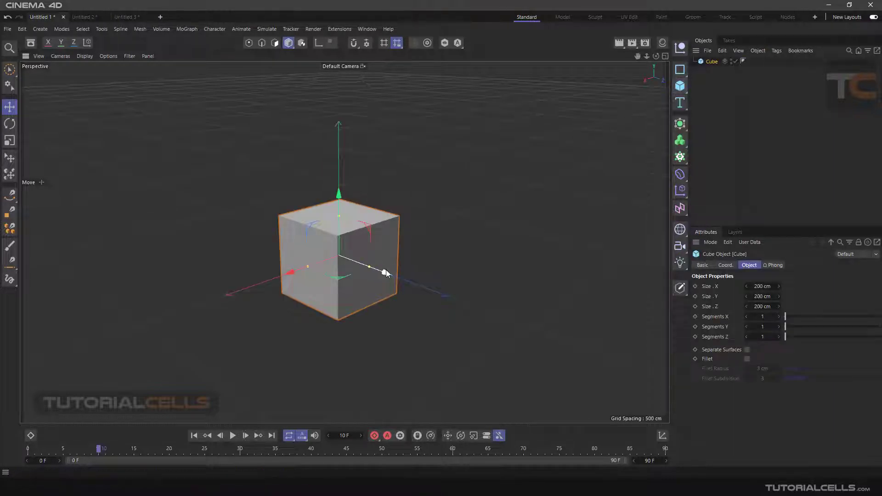
pyautogui.moveTo(386, 269); pyautogui.dragTo(252, 197)
pyautogui.click(680, 86)
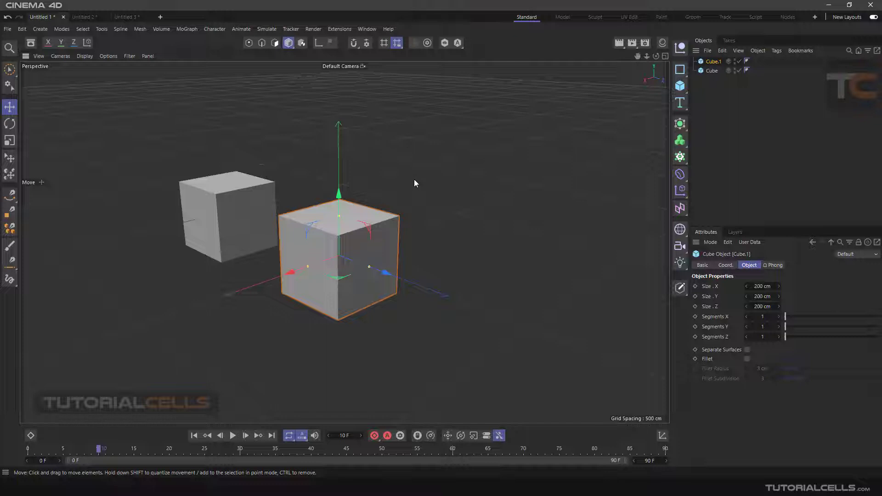
# Orbit the perspective view slightly and zoom in and out on the cubes with the mouse wheel.
pyautogui.keyDown('alt'); pyautogui.moveTo(415, 185); pyautogui.dragTo(415, 191); pyautogui.keyUp('alt')
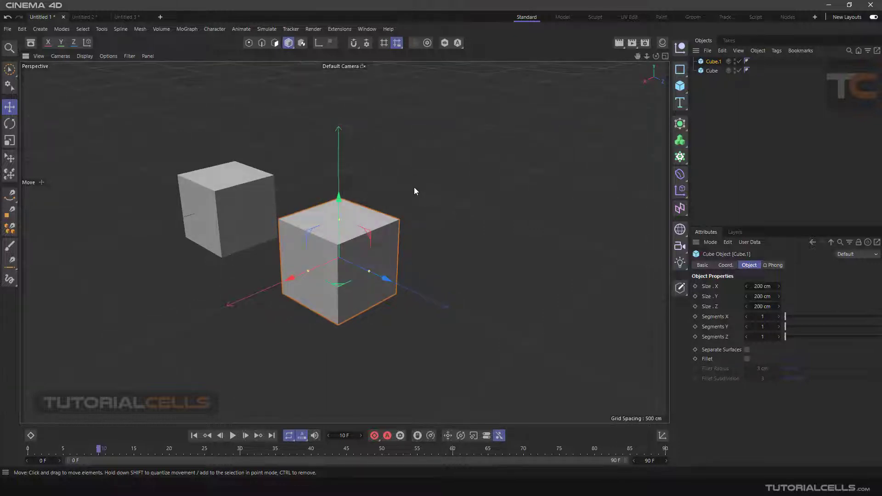
pyautogui.scroll(-3, 415, 188)
pyautogui.scroll(6, 415, 187)
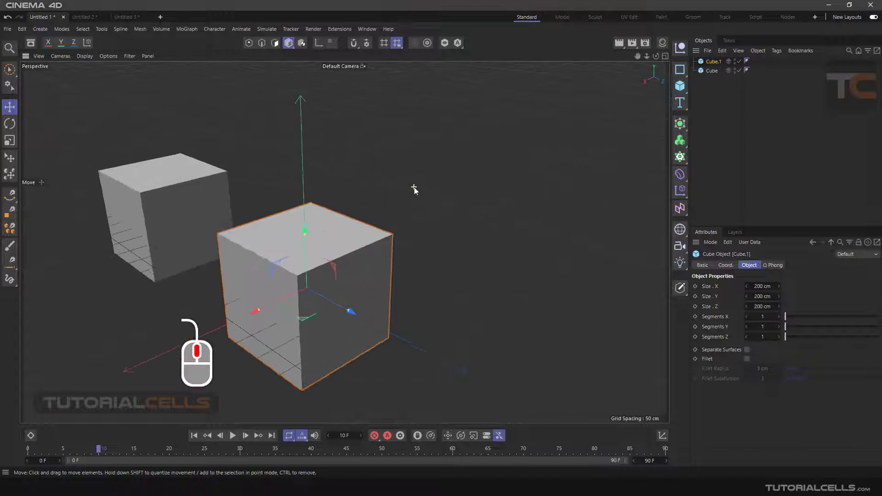
pyautogui.scroll(-2, 415, 188)
pyautogui.scroll(4, 415, 189)
pyautogui.scroll(-6, 415, 188)
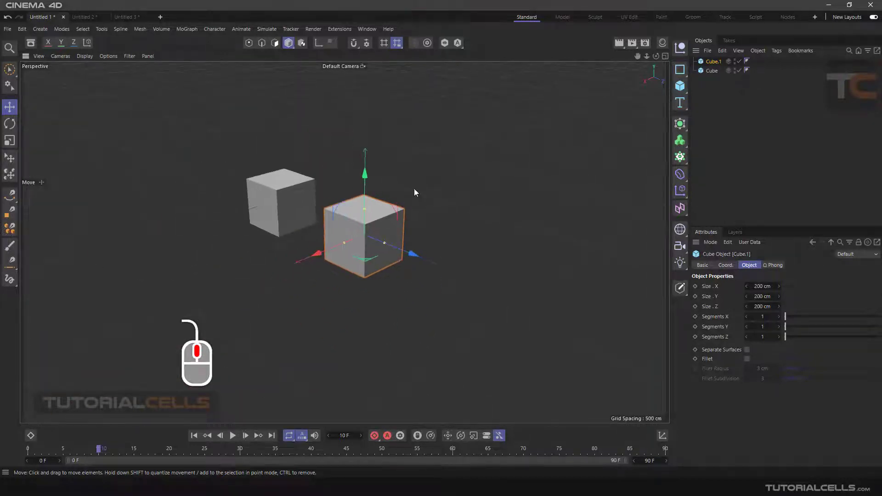
pyautogui.scroll(3, 415, 188)
pyautogui.scroll(-4, 414, 189)
pyautogui.scroll(1, 413, 190)
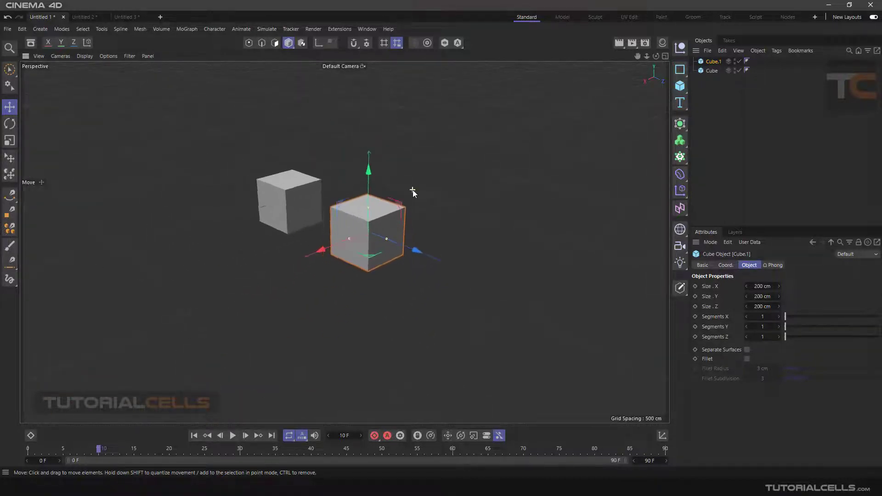
pyautogui.scroll(1, 413, 190)
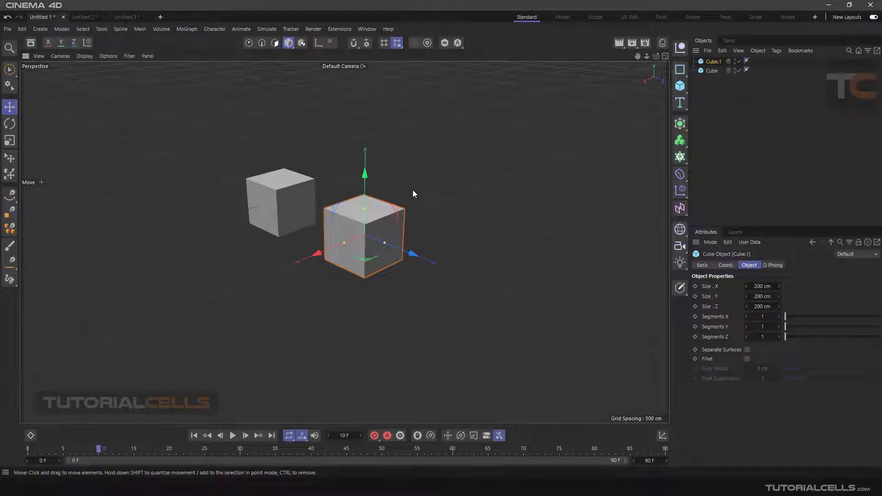
# Dolly the camera in on the cubes and orbit around them using Alt-drags.
pyautogui.press('alt')
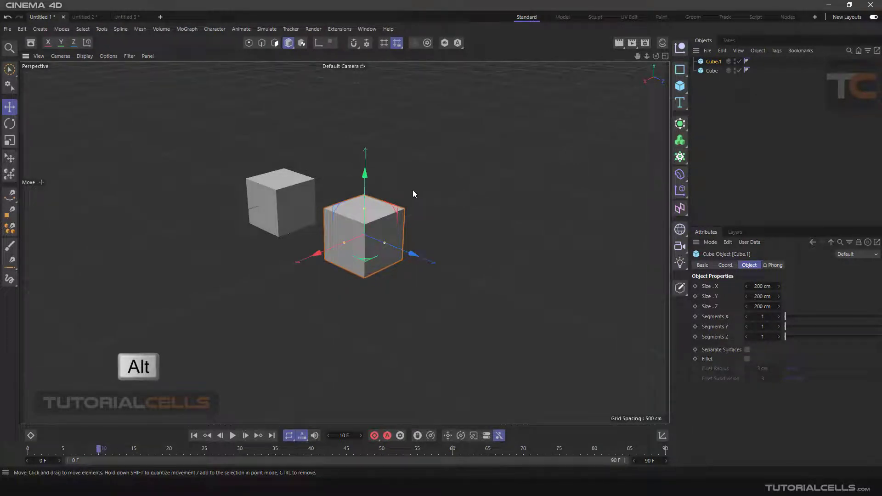
pyautogui.keyDown('alt'); pyautogui.moveTo(413, 190); pyautogui.dragTo(416, 214, button='right'); pyautogui.keyUp('alt')
pyautogui.keyDown('alt'); pyautogui.moveTo(365, 203); pyautogui.dragTo(418, 204, button='right'); pyautogui.keyUp('alt')
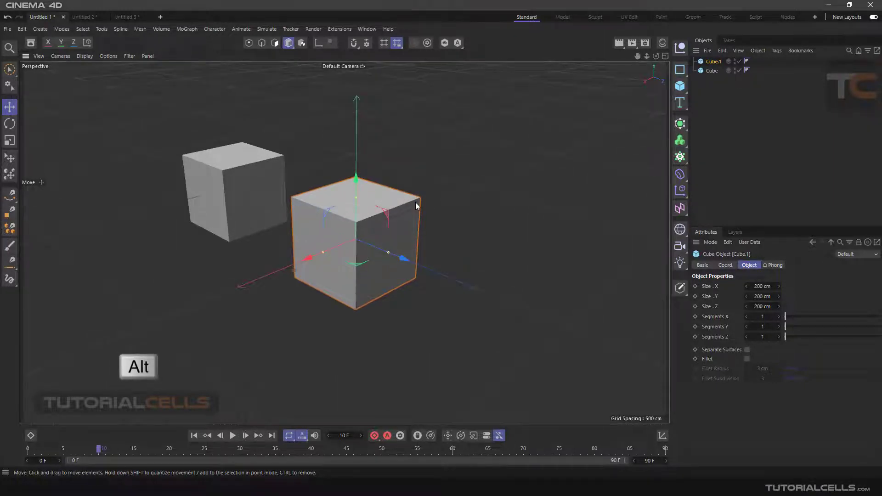
pyautogui.keyDown('alt'); pyautogui.moveTo(415, 201); pyautogui.dragTo(299, 244); pyautogui.keyUp('alt')
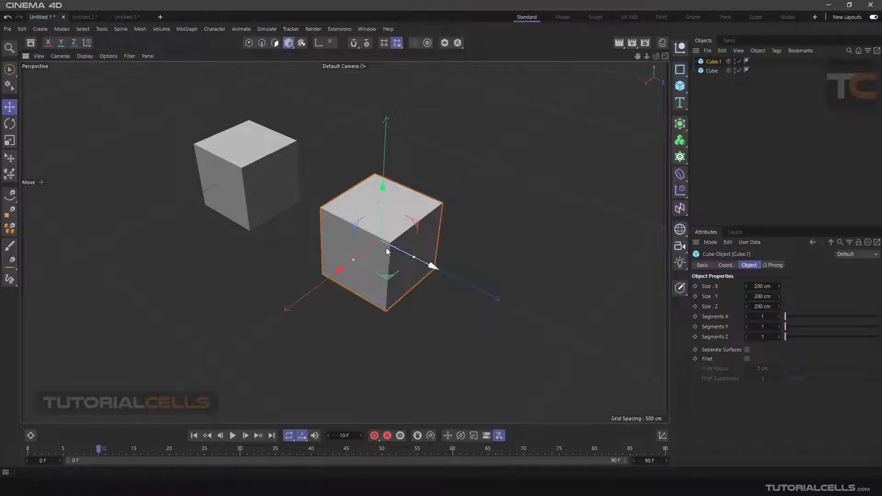
# Pan the view so the two cubes shift right and down of centre.
pyautogui.press('alt')
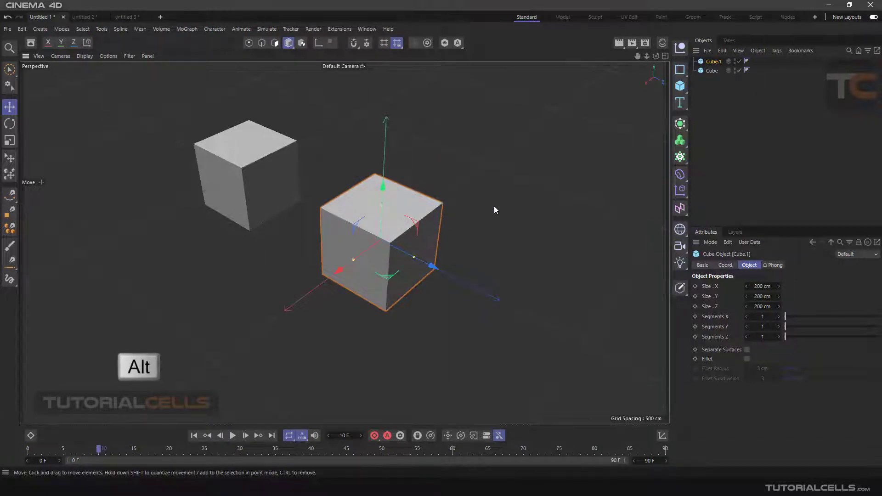
pyautogui.moveTo(509, 208)
pyautogui.keyDown('alt'); pyautogui.mouseDown(button='middle')
pyautogui.moveTo(345, 244)
pyautogui.moveTo(315, 203)
pyautogui.moveTo(547, 198)
pyautogui.moveTo(564, 228)
pyautogui.moveTo(527, 303)
pyautogui.moveTo(564, 158)
pyautogui.moveTo(597, 237)
pyautogui.moveTo(345, 220)
pyautogui.moveTo(559, 186)
pyautogui.moveTo(349, 242)
pyautogui.moveTo(530, 191)
pyautogui.moveTo(416, 248)
pyautogui.moveTo(509, 206)
pyautogui.mouseUp(button='middle'); pyautogui.keyUp('alt')
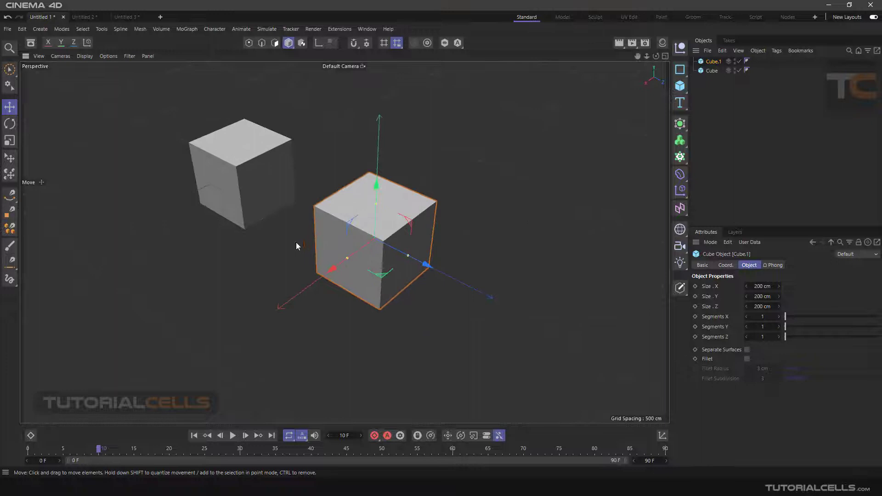
pyautogui.keyDown('alt'); pyautogui.moveTo(296, 242); pyautogui.dragTo(340, 261, button='middle'); pyautogui.keyUp('alt')
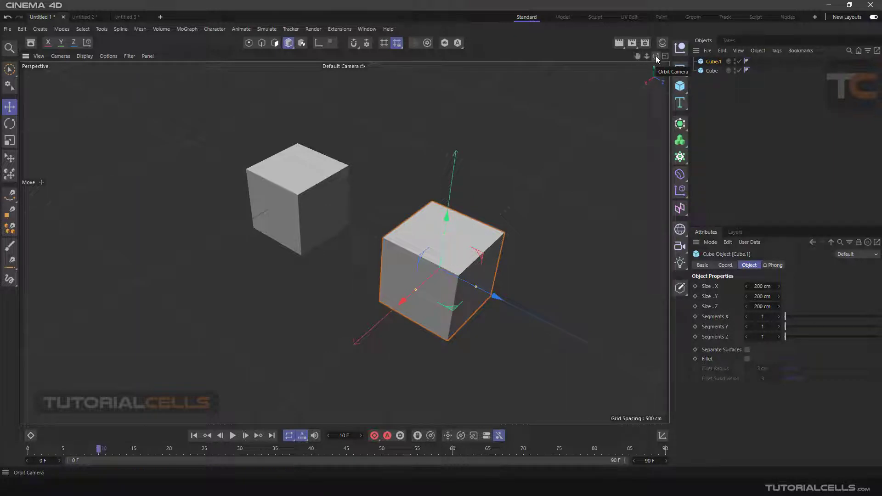
# Orbit, zoom and pan the camera with the viewport header's navigation icons.
pyautogui.moveTo(656, 56); pyautogui.dragTo(345, 243)
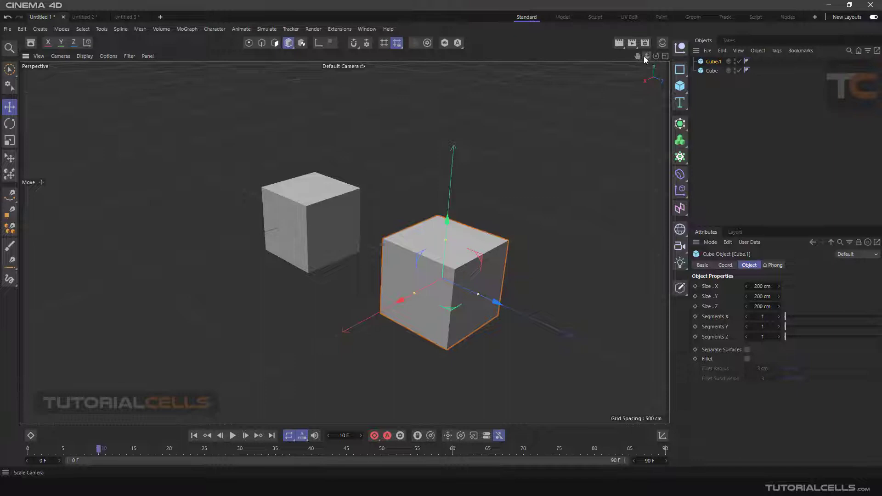
pyautogui.moveTo(646, 56); pyautogui.dragTo(345, 242)
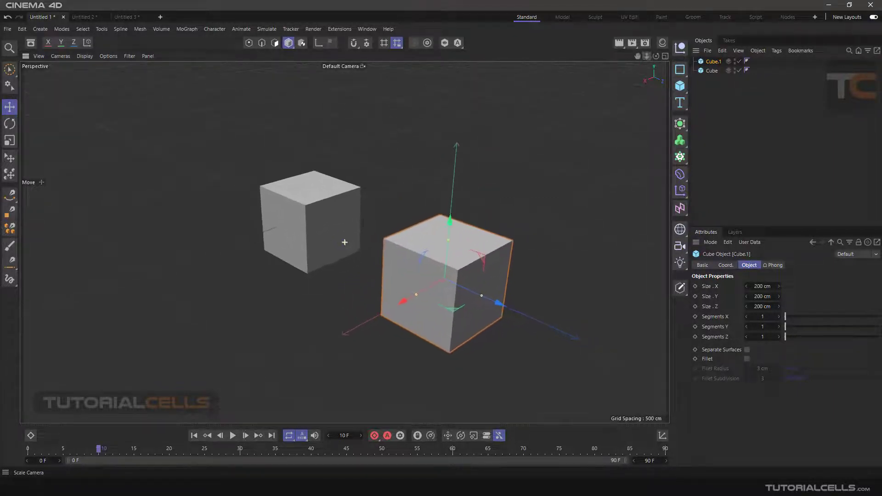
pyautogui.moveTo(637, 56); pyautogui.dragTo(345, 242)
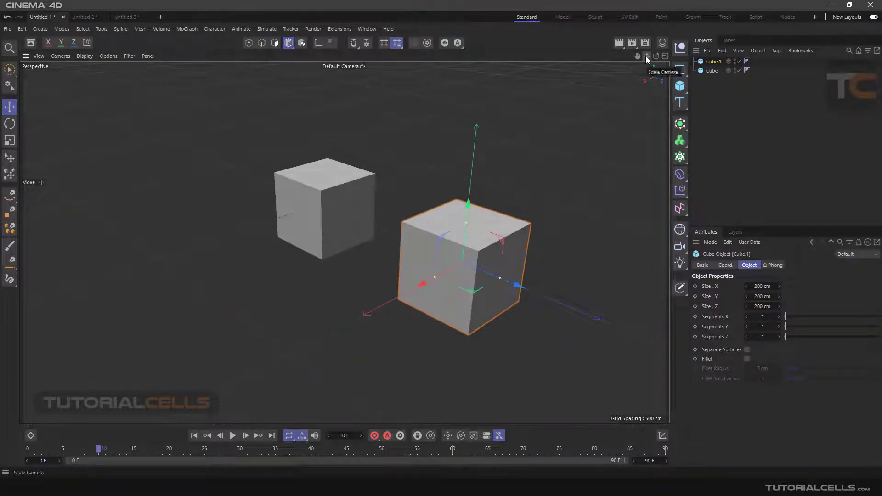
# Zoom the camera far out until both cubes appear small in the middle of the view.
pyautogui.moveTo(646, 56); pyautogui.dragTo(345, 242)
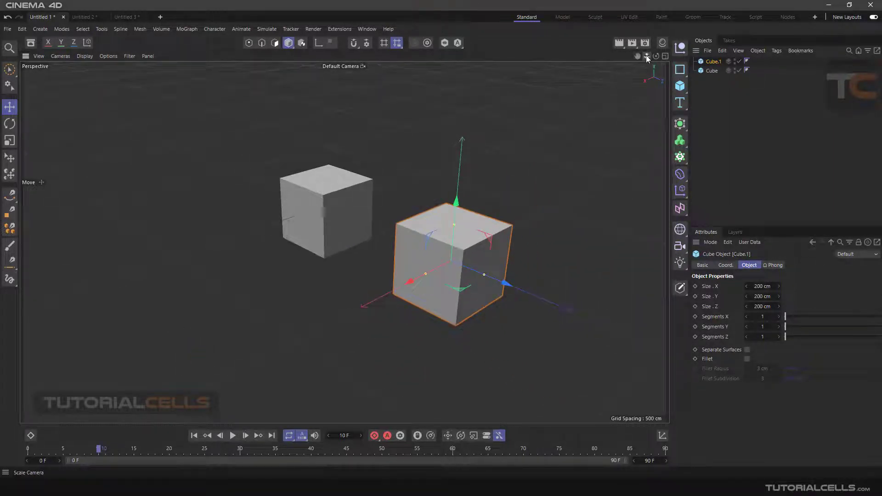
pyautogui.moveTo(646, 55); pyautogui.dragTo(345, 243)
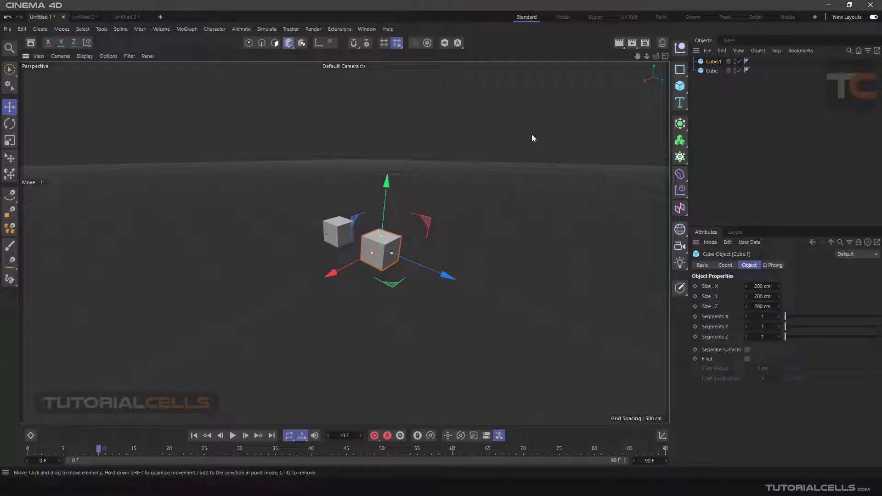
pyautogui.moveTo(647, 56); pyautogui.dragTo(345, 243)
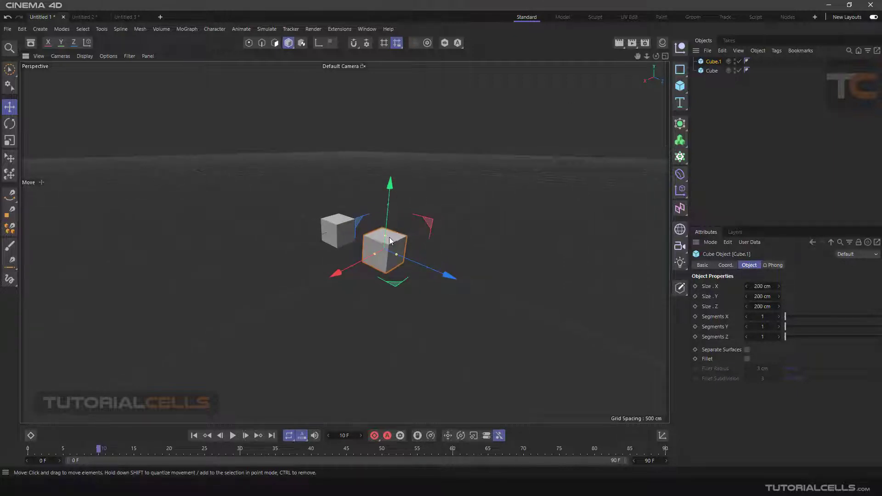
pyautogui.moveTo(647, 56); pyautogui.dragTo(532, 145)
# Undo adding Cube.1, step the camera back through earlier views, and orbit around Cube.
pyautogui.hotkey('ctrl', 'z')
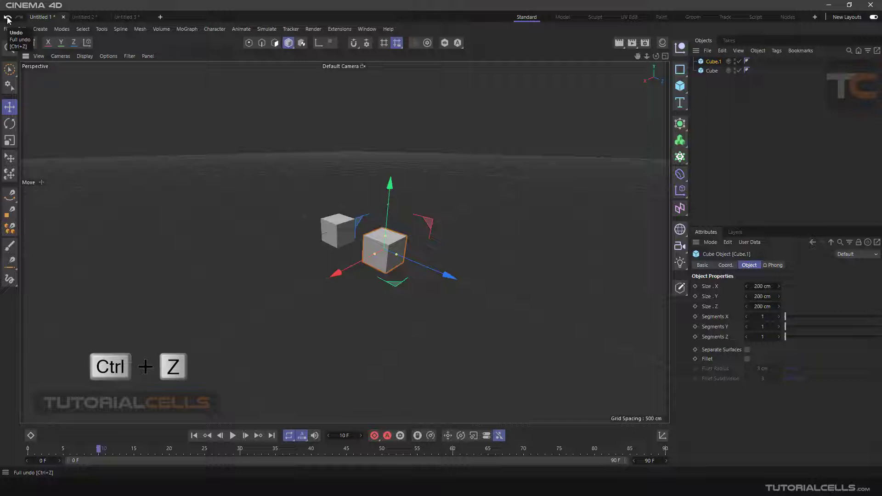
pyautogui.click(7, 16)
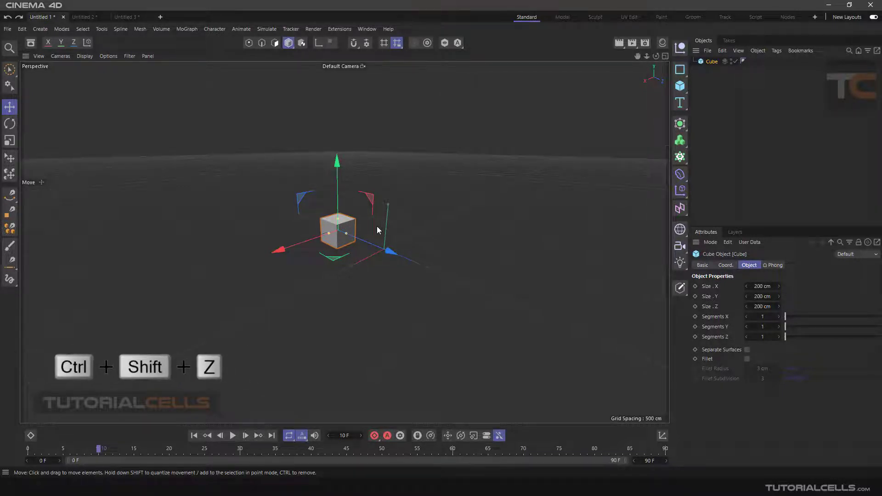
pyautogui.hotkey('ctrl', 'shift', 'z')
pyautogui.hotkey('ctrl', 'shift', 'z')
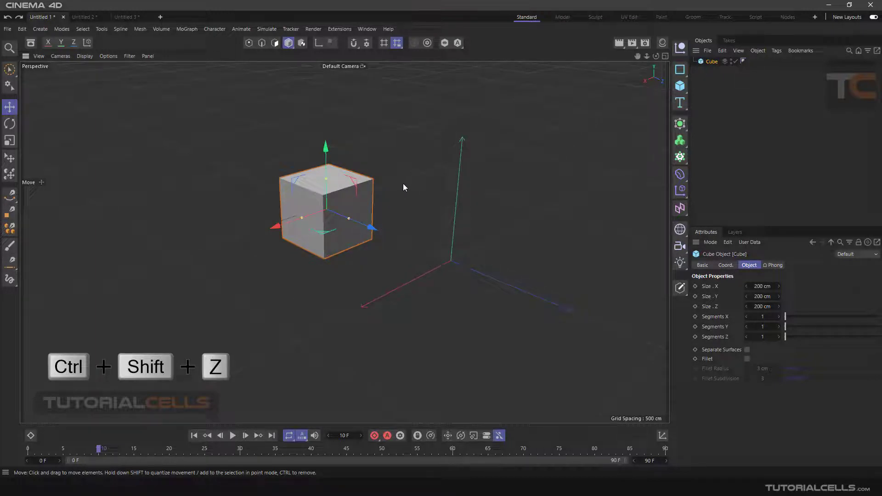
pyautogui.hotkey('ctrl', 'shift', 'z')
pyautogui.hotkey('ctrl', 'shift', 'z')
pyautogui.hotkey('ctrl', 'shift', 'z')
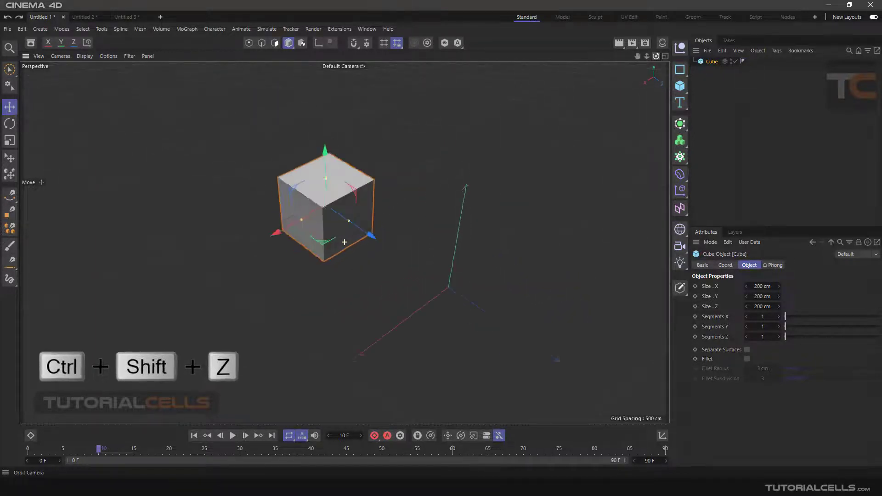
pyautogui.moveTo(657, 56); pyautogui.dragTo(344, 242)
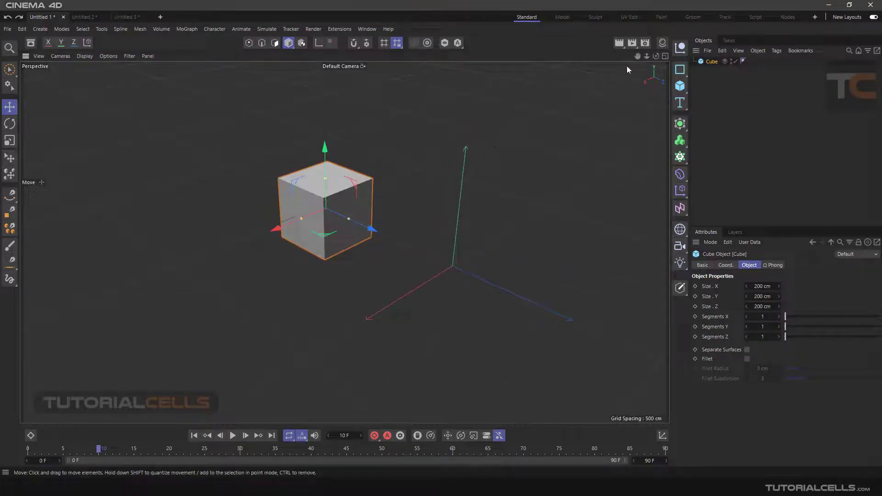
# Switch to the four-view layout and maximize then restore the Perspective view twice.
pyautogui.click(665, 57)
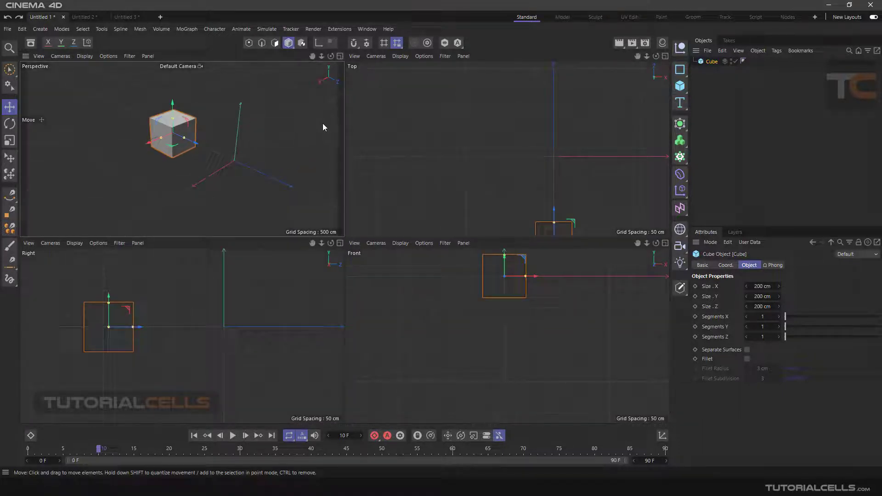
pyautogui.middleClick(291, 162)
pyautogui.middleClick(453, 171)
pyautogui.middleClick(276, 150)
pyautogui.middleClick(273, 166)
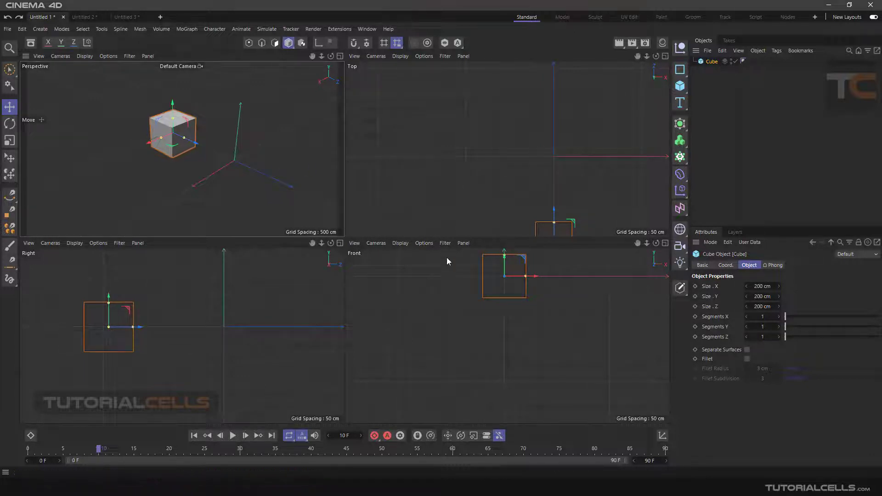
# Zoom a view, then maximize and restore the Top, Front and Right views in turn.
pyautogui.scroll(2, 464, 277)
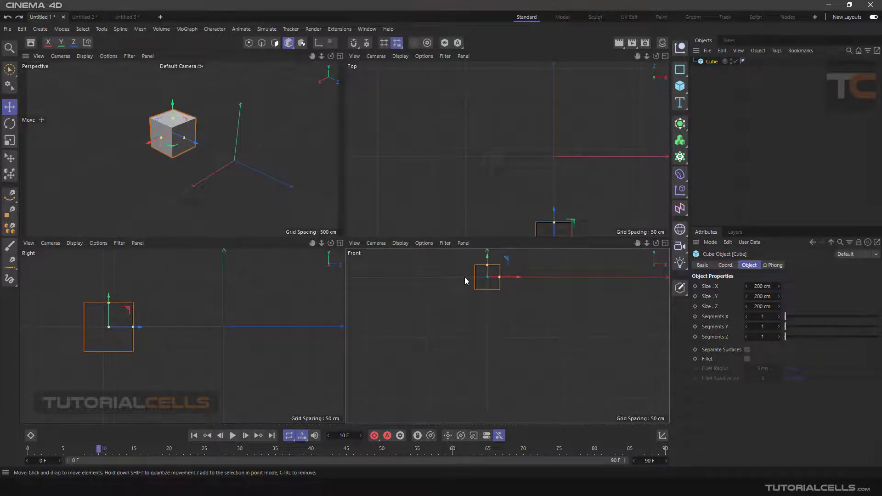
pyautogui.scroll(-3, 539, 142)
pyautogui.scroll(1, 538, 143)
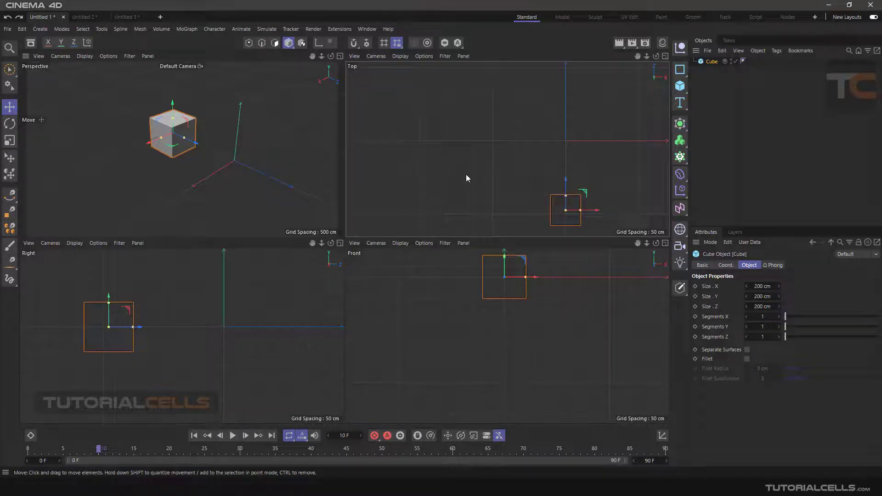
pyautogui.middleClick(430, 155)
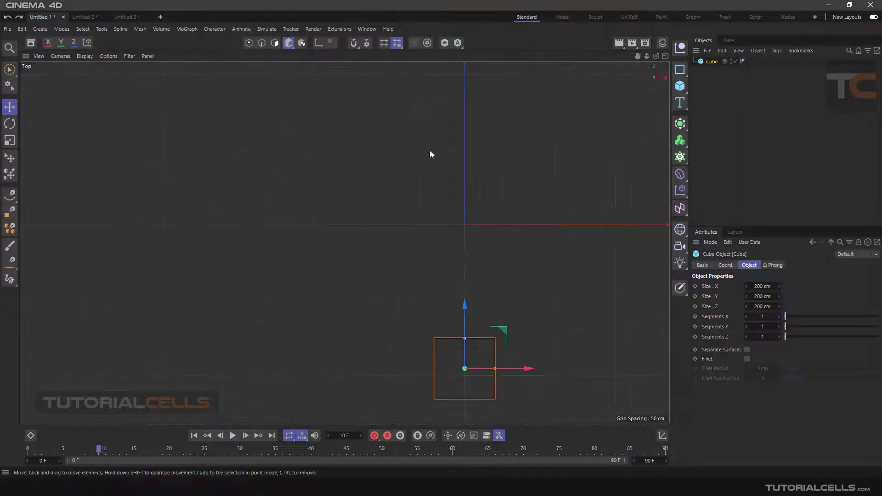
pyautogui.middleClick(430, 154)
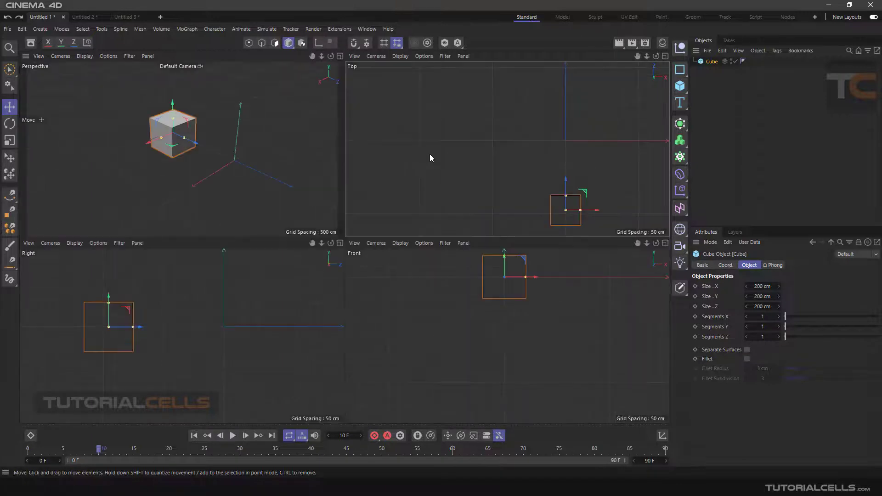
pyautogui.middleClick(431, 293)
pyautogui.middleClick(427, 282)
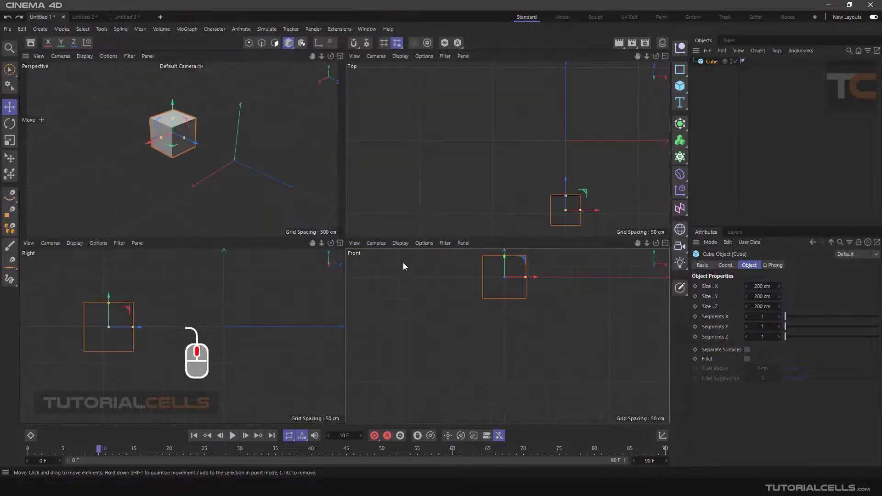
pyautogui.middleClick(226, 307)
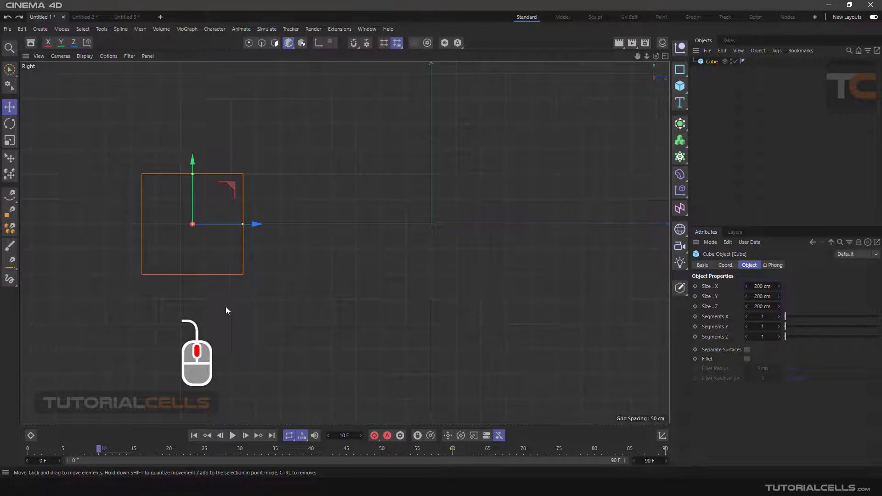
pyautogui.middleClick(226, 311)
# Return to four views with Top active and zoom the Top view out around the cube.
pyautogui.middleClick(415, 152)
pyautogui.middleClick(415, 152)
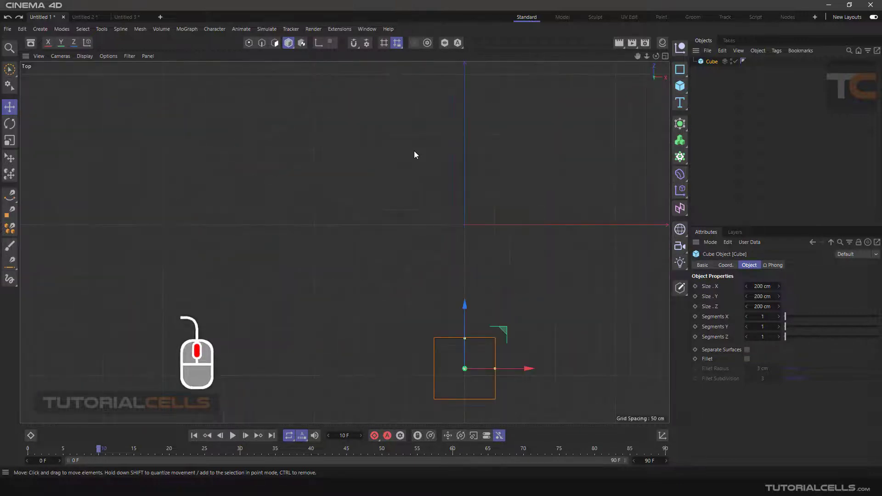
pyautogui.middleClick(415, 152)
pyautogui.scroll(-3, 455, 178)
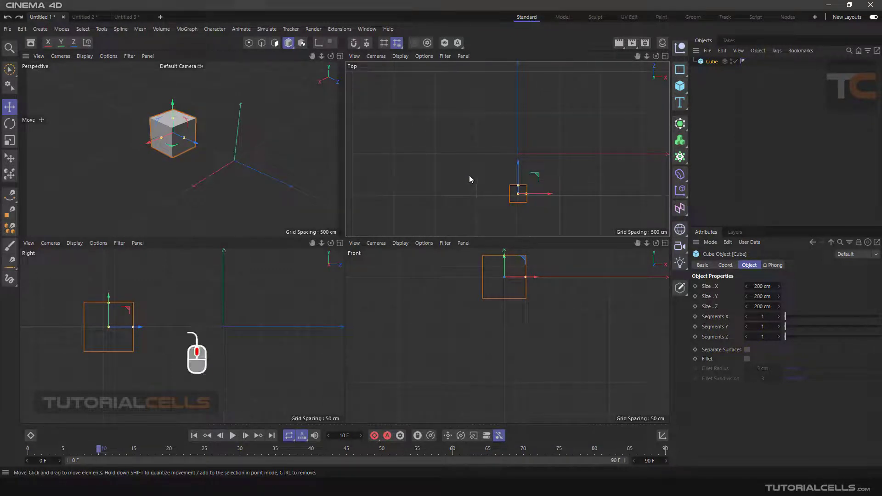
# Pan the Top and Front views and zoom the Front view in on the cube.
pyautogui.moveTo(470, 175); pyautogui.dragTo(474, 186, button='middle')
pyautogui.moveTo(469, 294); pyautogui.dragTo(464, 302, button='middle')
pyautogui.scroll(-2, 464, 303)
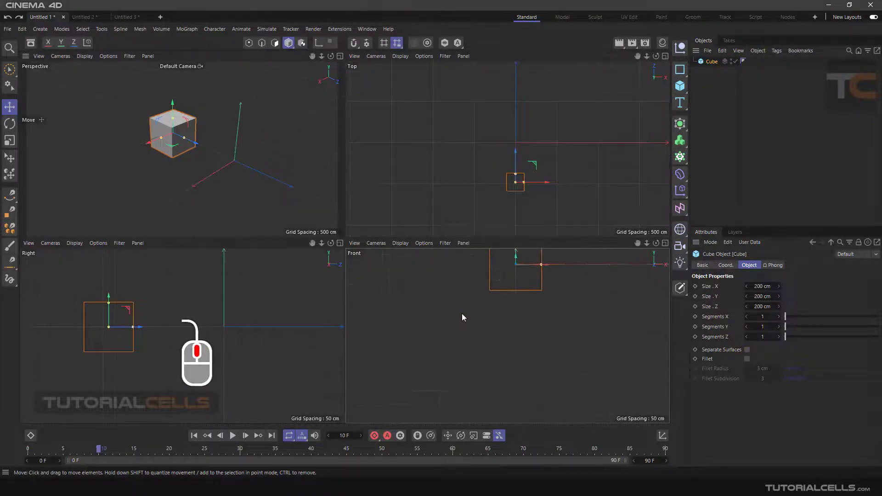
pyautogui.scroll(-2, 191, 338)
pyautogui.scroll(-2, 191, 338)
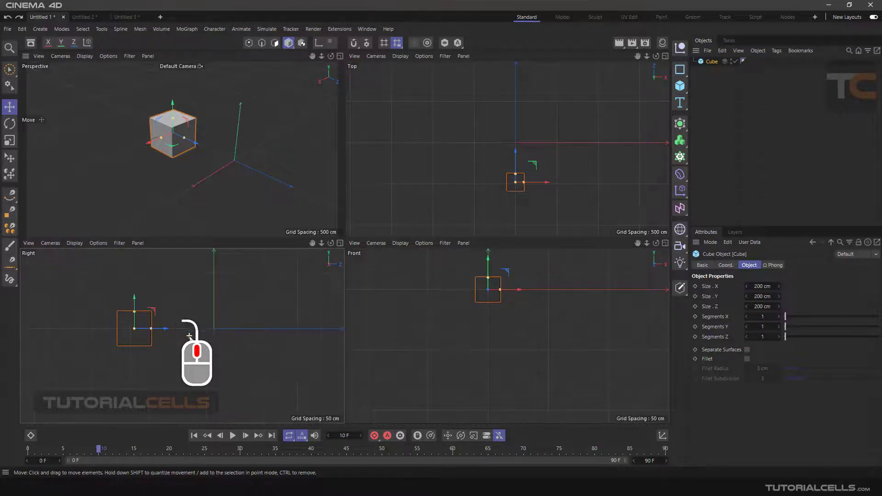
pyautogui.keyDown('alt'); pyautogui.moveTo(431, 298); pyautogui.dragTo(427, 360, button='right'); pyautogui.keyUp('alt')
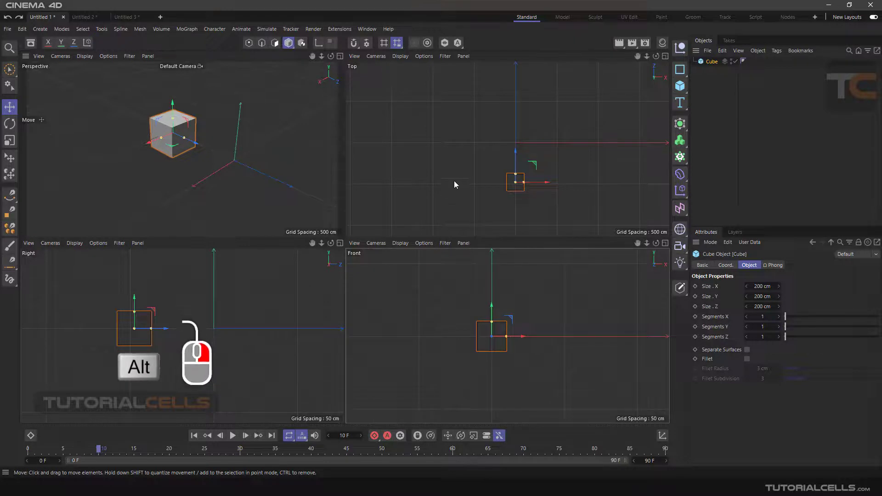
# Reframe the cube in the Top, Front and Right views by panning and zooming each.
pyautogui.keyDown('alt'); pyautogui.moveTo(428, 175); pyautogui.dragTo(472, 272, button='middle'); pyautogui.keyUp('alt')
pyautogui.moveTo(473, 272)
pyautogui.keyDown('alt'); pyautogui.mouseDown(button='right')
pyautogui.moveTo(473, 337)
pyautogui.moveTo(477, 273)
pyautogui.mouseUp(button='right'); pyautogui.keyUp('alt')
pyautogui.keyDown('alt'); pyautogui.moveTo(477, 317); pyautogui.dragTo(469, 288, button='right'); pyautogui.keyUp('alt')
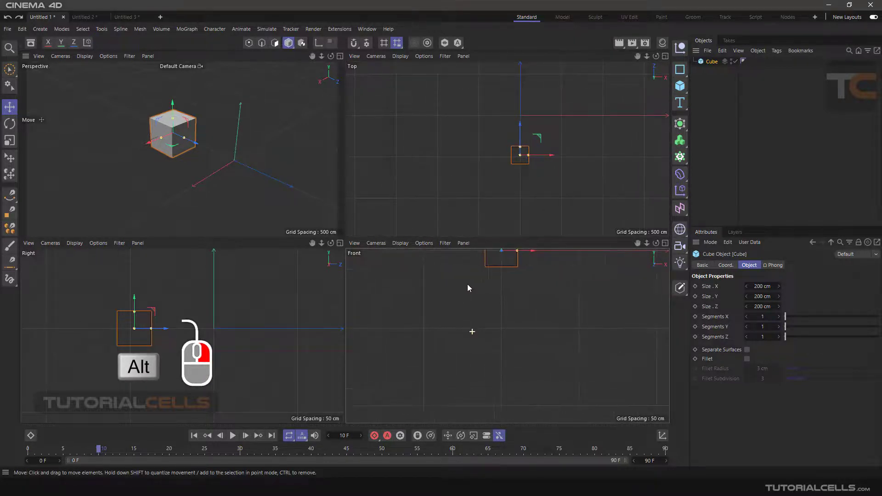
pyautogui.keyDown('alt'); pyautogui.moveTo(257, 317); pyautogui.dragTo(277, 305, button='right'); pyautogui.keyUp('alt')
pyautogui.moveTo(460, 177)
pyautogui.keyDown('alt'); pyautogui.mouseDown(button='right')
pyautogui.moveTo(465, 161)
pyautogui.moveTo(465, 172)
pyautogui.mouseUp(button='right'); pyautogui.keyUp('alt')
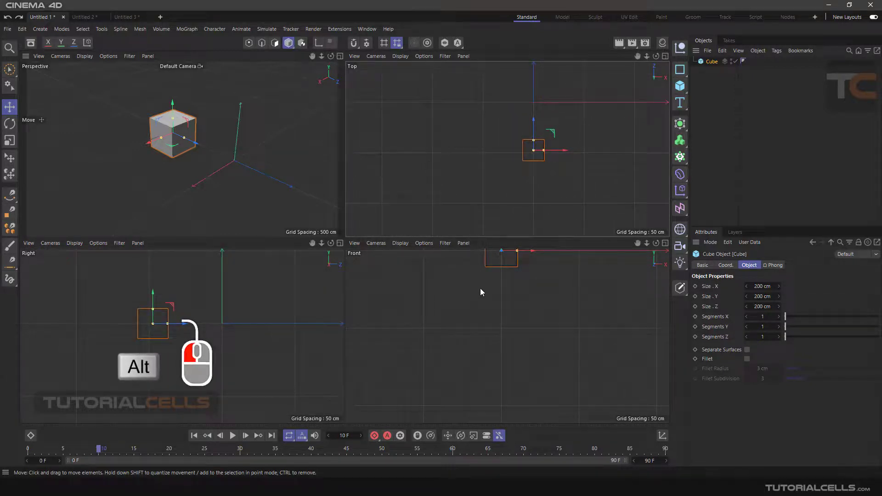
# Tilt the Front view by orbiting, undo the tilt, and pan and zoom toward the cube.
pyautogui.keyDown('alt'); pyautogui.rightClick(481, 325); pyautogui.keyUp('alt')
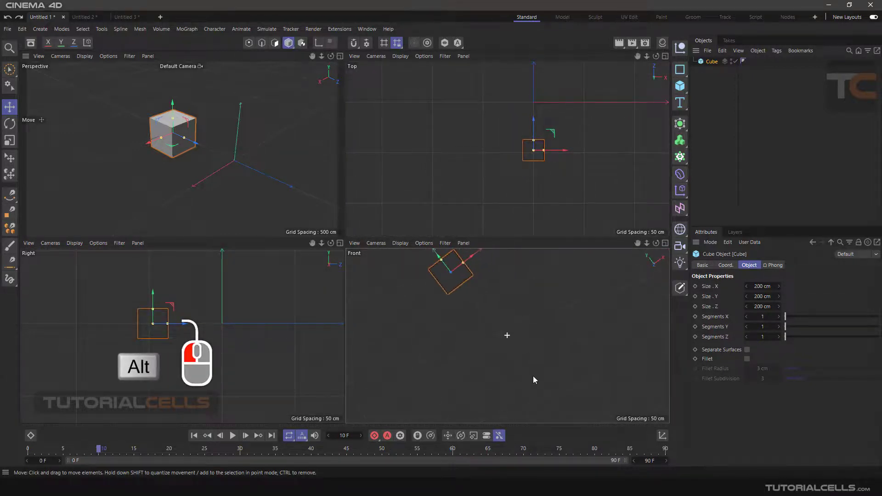
pyautogui.moveTo(533, 376)
pyautogui.keyDown('alt'); pyautogui.mouseDown()
pyautogui.moveTo(531, 279)
pyautogui.moveTo(519, 368)
pyautogui.mouseUp(); pyautogui.keyUp('alt')
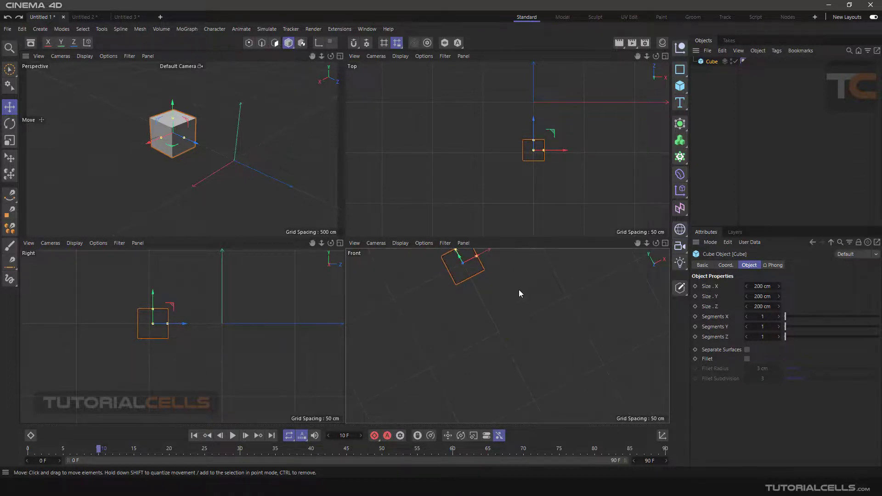
pyautogui.hotkey('ctrl', 'shift', 'z')
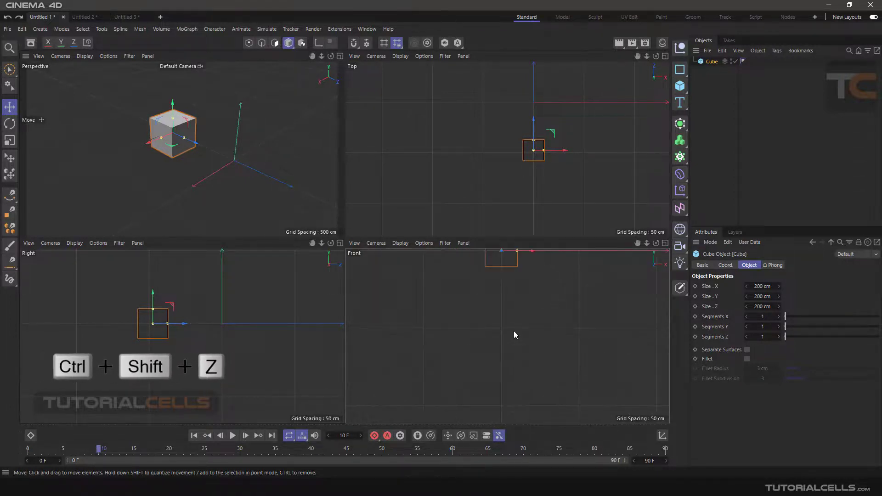
pyautogui.keyDown('alt'); pyautogui.moveTo(514, 330); pyautogui.dragTo(465, 280, button='middle'); pyautogui.keyUp('alt')
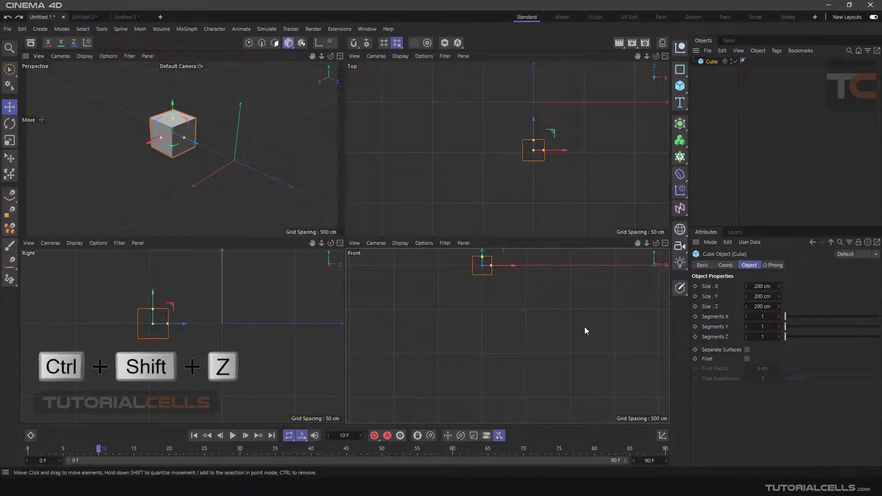